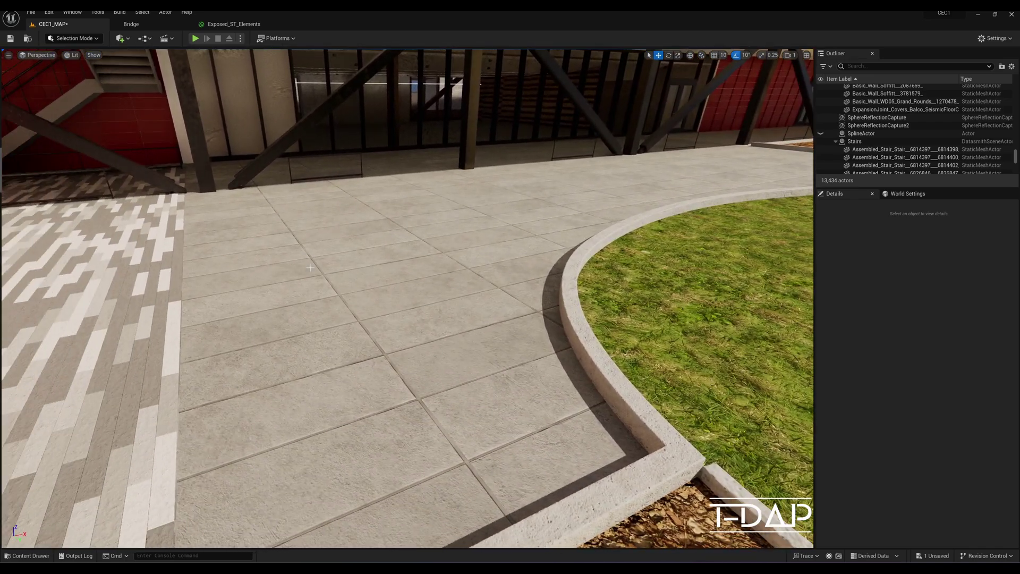
- Switch the viewport to the top view and select the Floor_+CUP-TYPE_2-B paver floor bordering the oval lawn
click(42, 56)
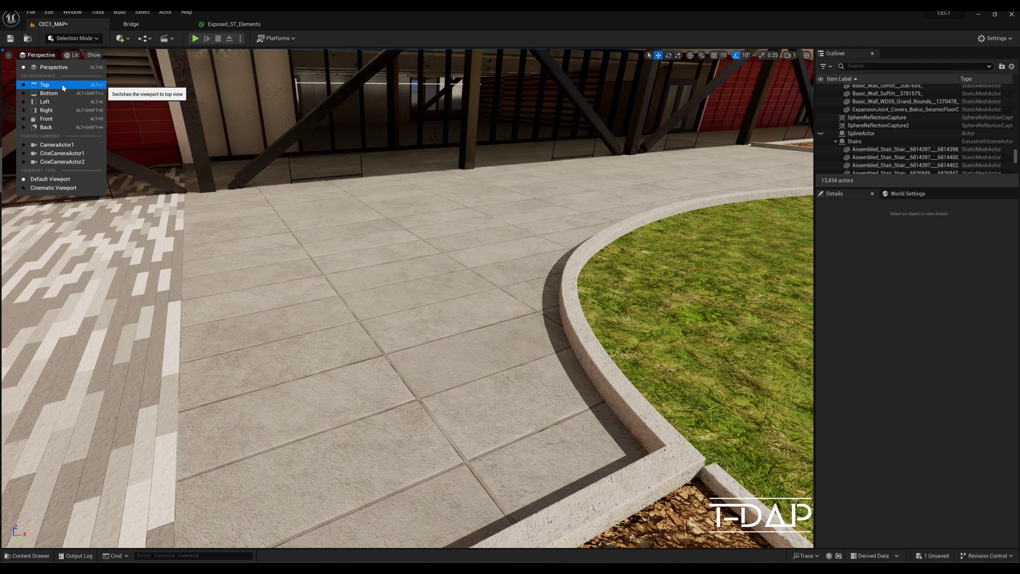
key(Escape)
key(alt+j)
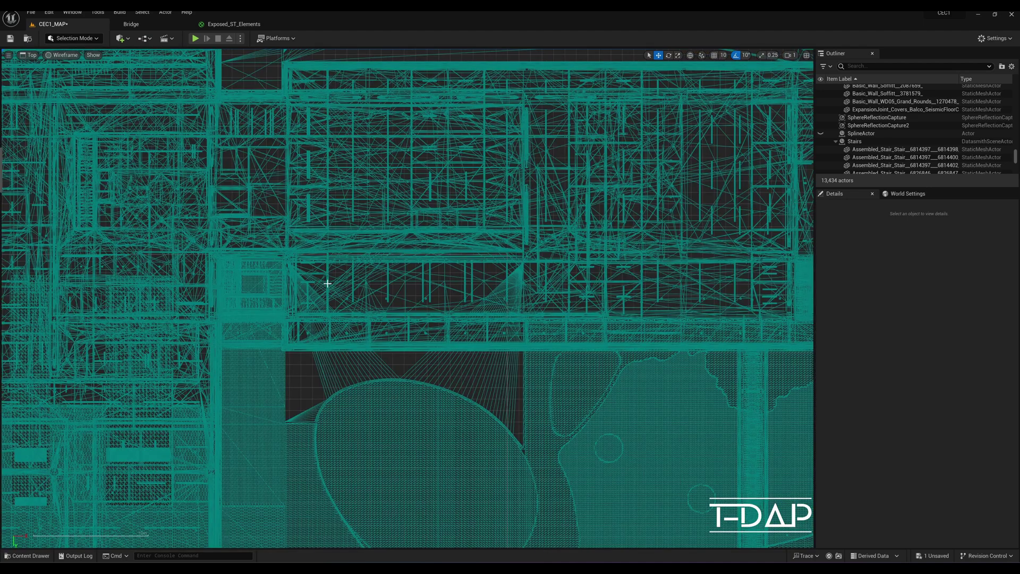
click(366, 363)
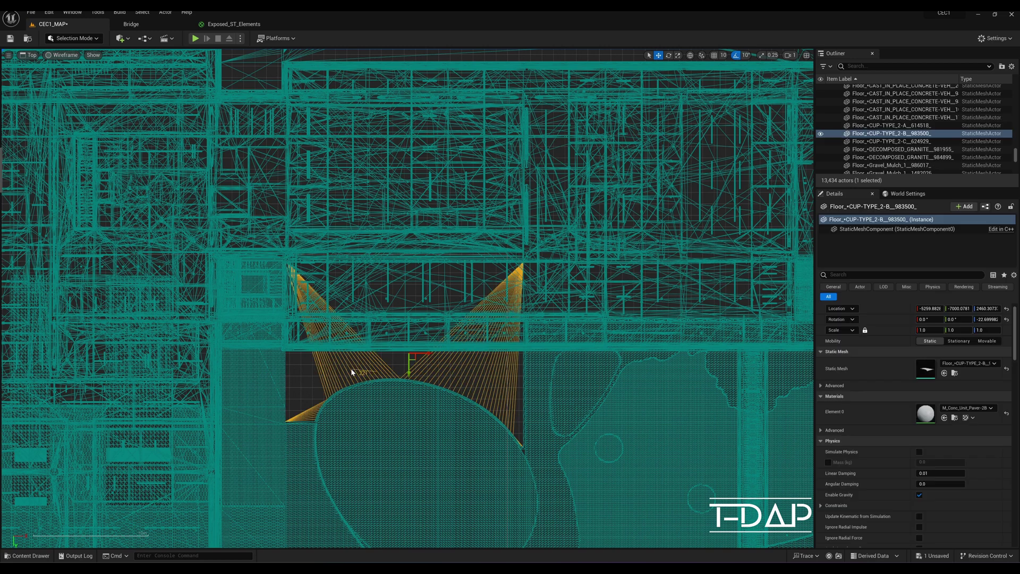
right_drag(351, 368, 435, 352)
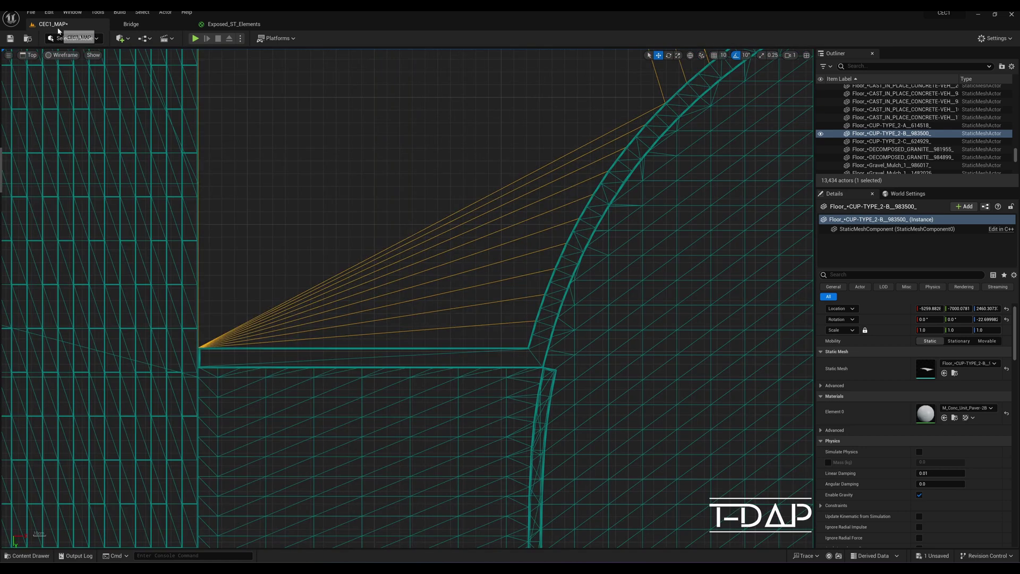
- In Modeling mode, draw a looped spline around the paver floor outline, following the corners and curved lawn curb point by point, and accept it
click(76, 39)
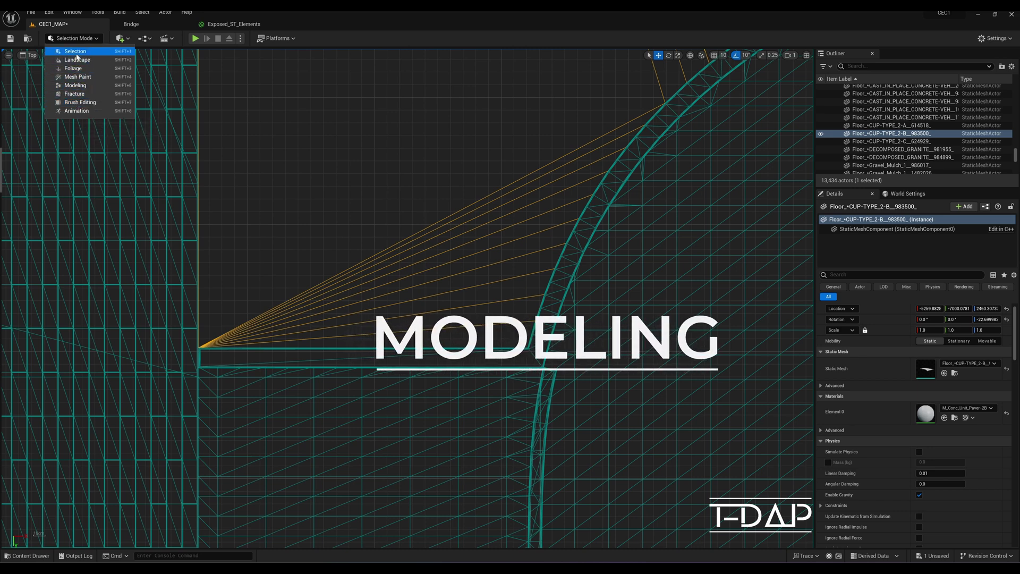
click(77, 87)
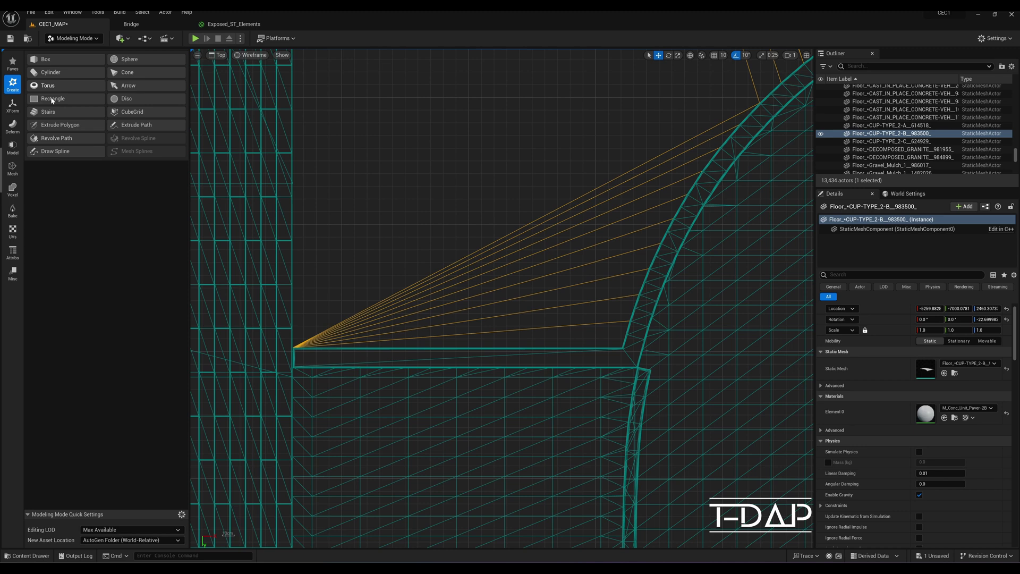
click(54, 152)
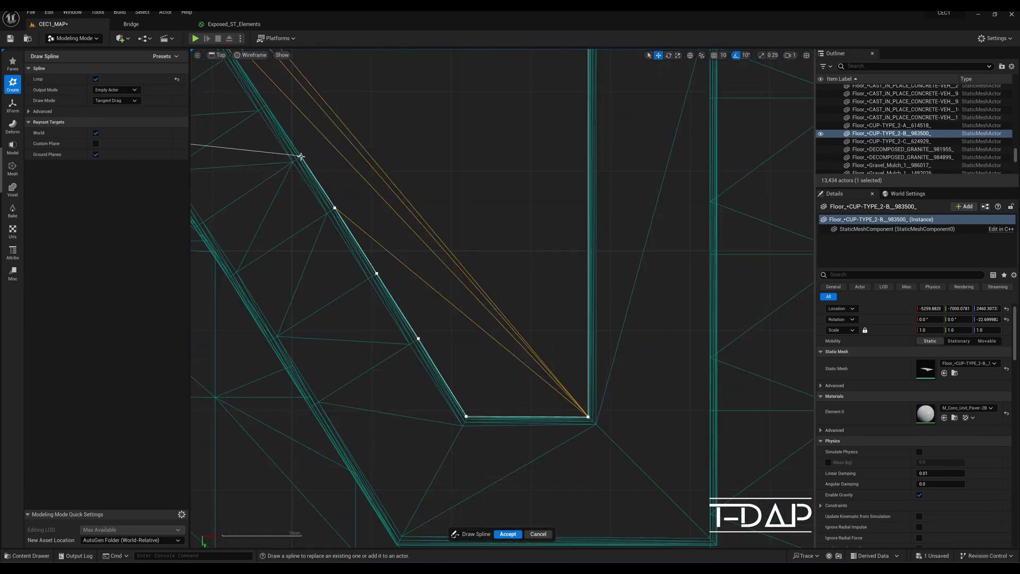
click(301, 157)
click(300, 114)
right_drag(301, 113, 433, 228)
click(394, 193)
click(323, 162)
right_drag(265, 114, 317, 156)
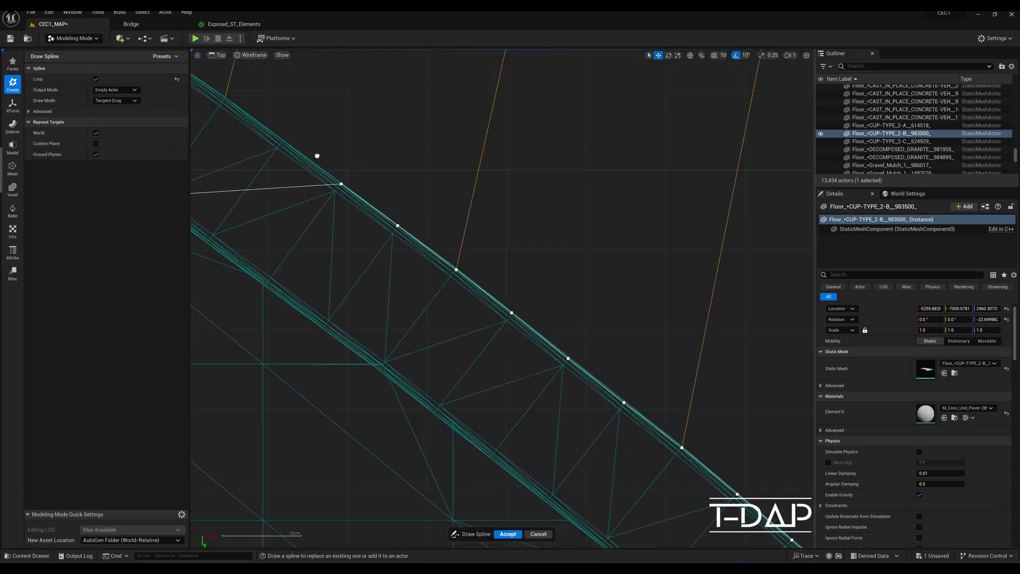
click(282, 142)
right_drag(226, 101, 326, 170)
click(264, 134)
right_drag(264, 135, 449, 253)
click(369, 209)
right_drag(298, 176, 487, 255)
click(399, 221)
click(321, 198)
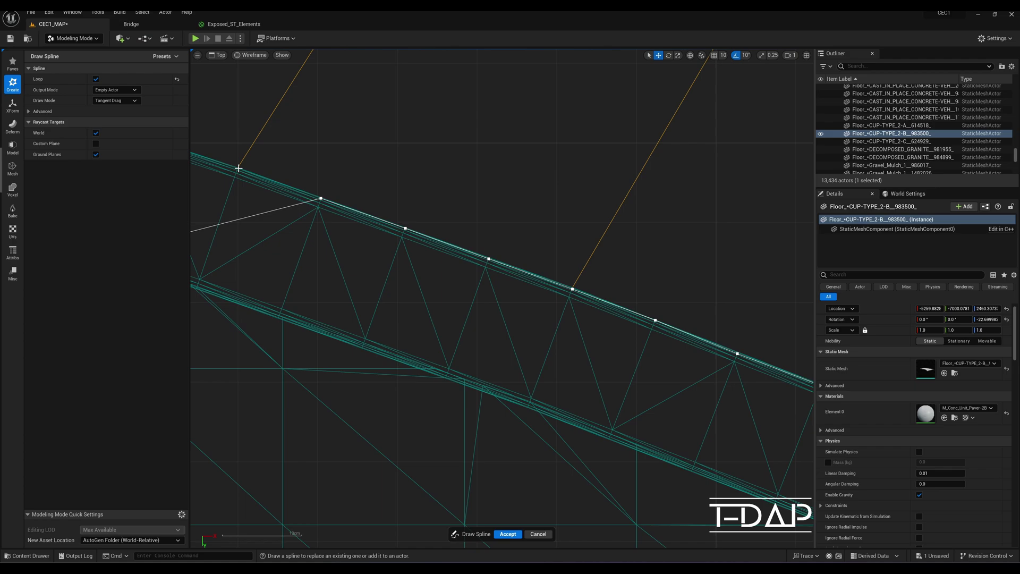
click(238, 168)
right_drag(238, 168, 547, 280)
click(460, 251)
click(368, 232)
right_drag(355, 228, 462, 223)
click(369, 209)
right_drag(368, 210, 479, 234)
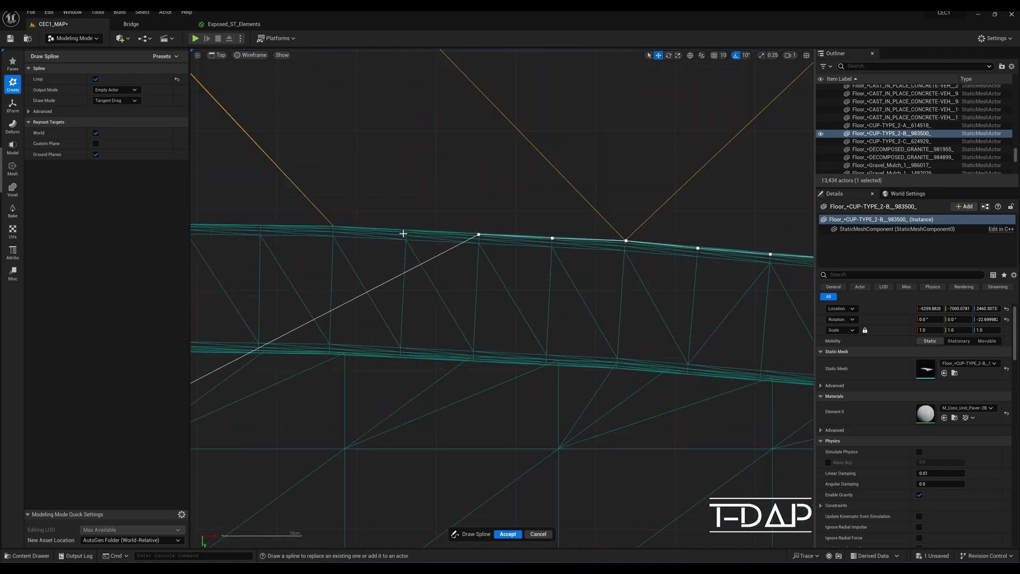
click(405, 230)
right_drag(333, 227, 508, 248)
click(291, 264)
right_drag(215, 274, 506, 228)
click(362, 255)
right_drag(297, 269, 501, 257)
click(366, 314)
right_drag(232, 371, 496, 310)
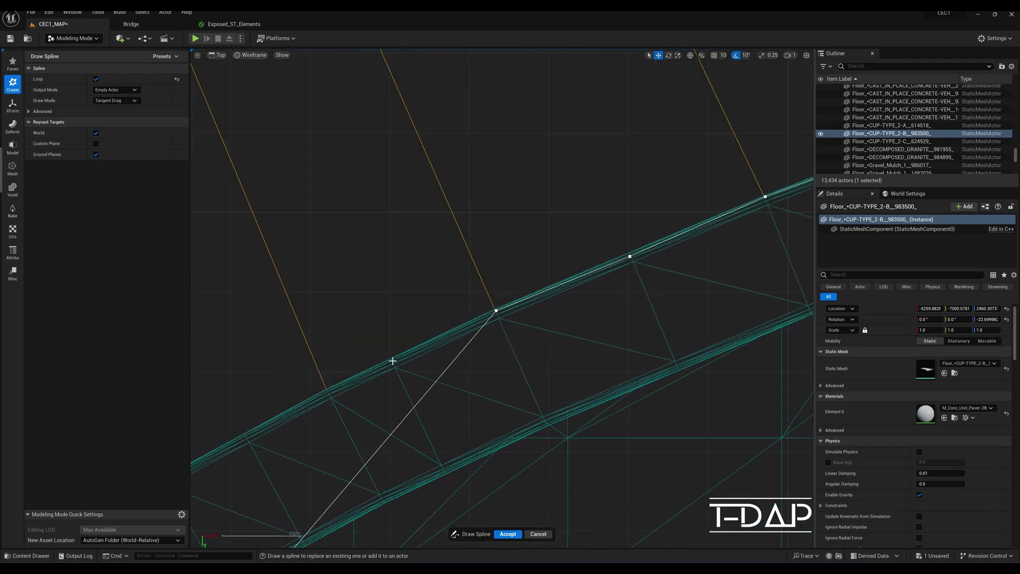
key(Return)
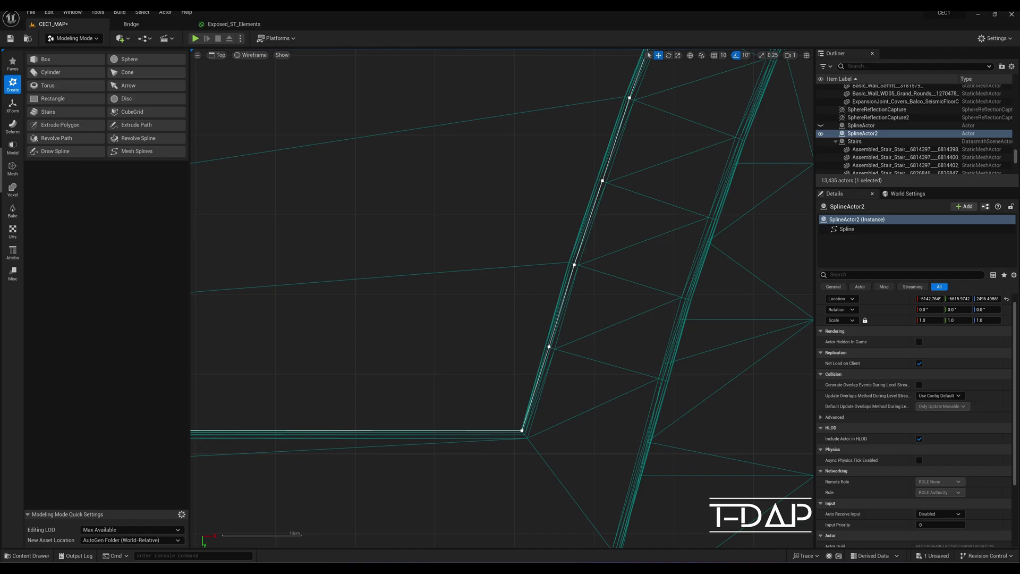
- Return to the perspective view, hide SplineActor2 and select the shown SplineActor around the paved area instead
key(alt+g)
right_drag(520, 372, 397, 413)
click(437, 403)
click(548, 291)
click(439, 421)
click(607, 438)
click(467, 424)
click(597, 399)
click(357, 408)
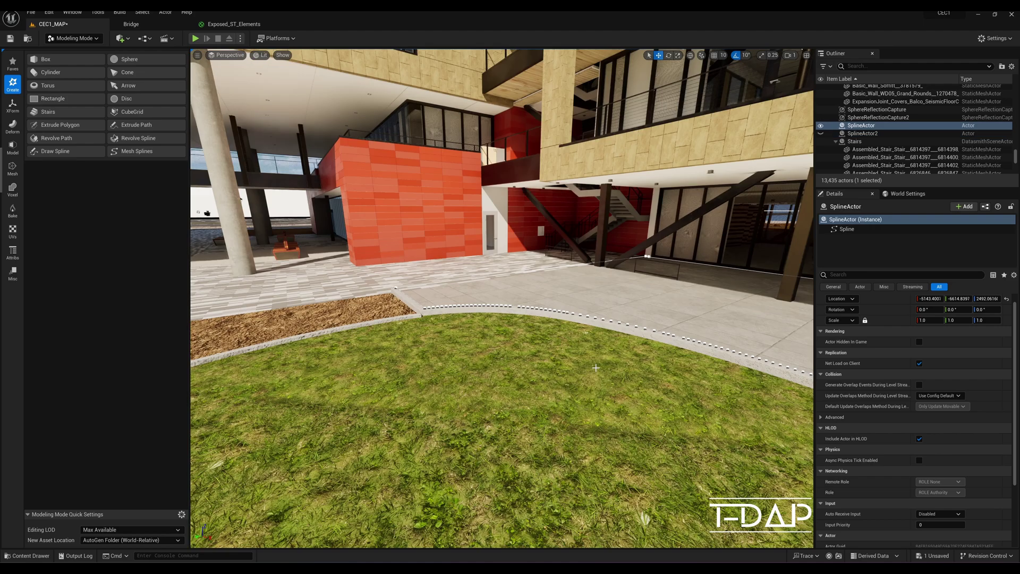
- Triangulate SplineActor into a static mesh floor with Mesh Splines, keeping thickness 0.0, and accept the result
right_drag(597, 368, 603, 343)
key(a)
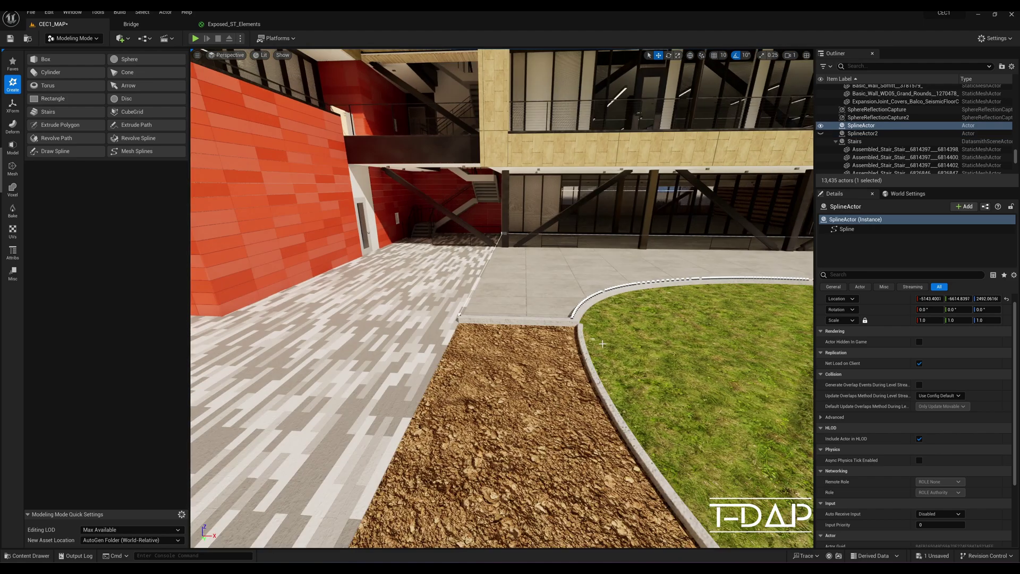
right_drag(530, 350, 601, 355)
key(a)
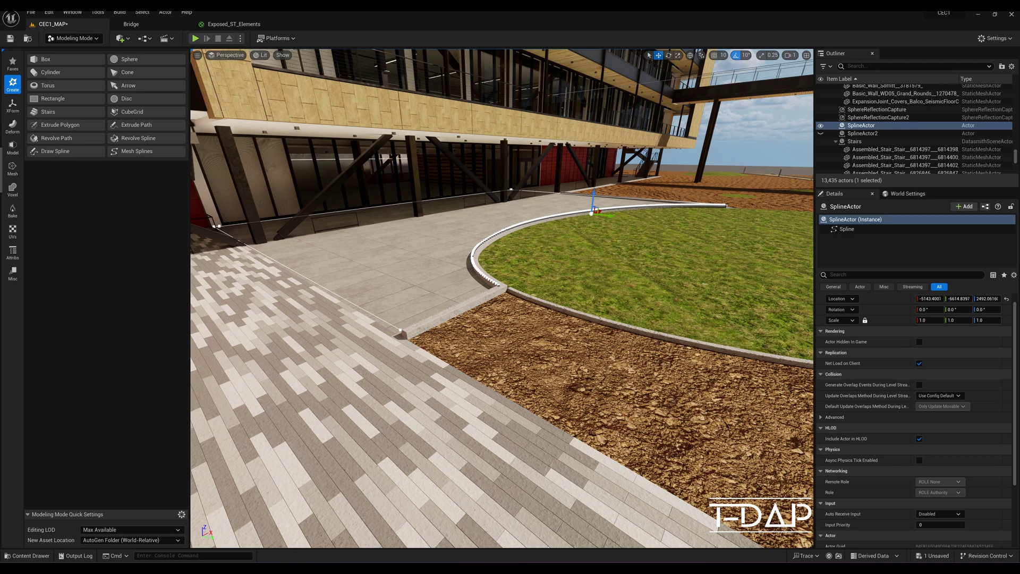
right_drag(502, 297, 478, 293)
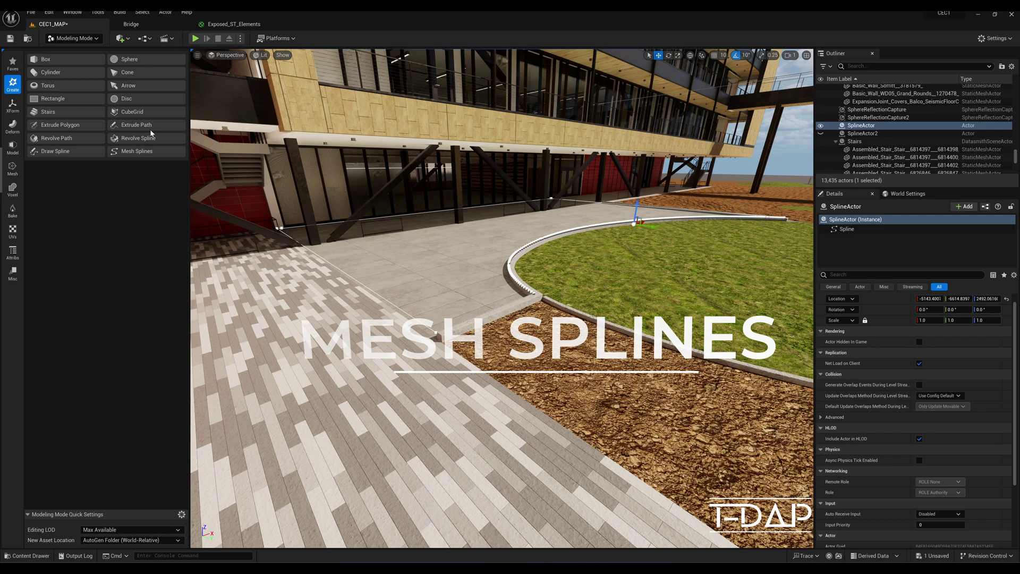
click(135, 153)
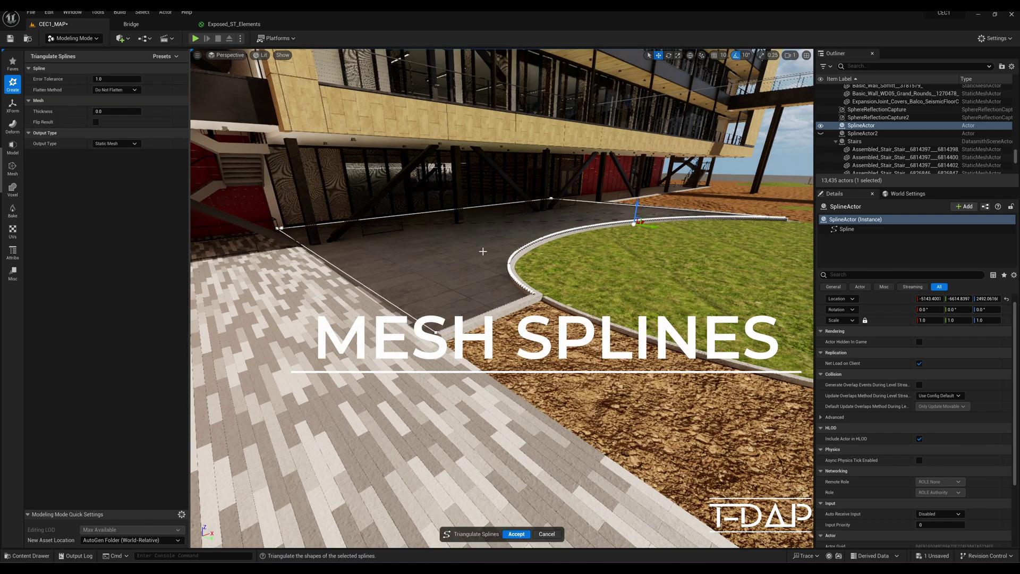
right_drag(484, 252, 487, 256)
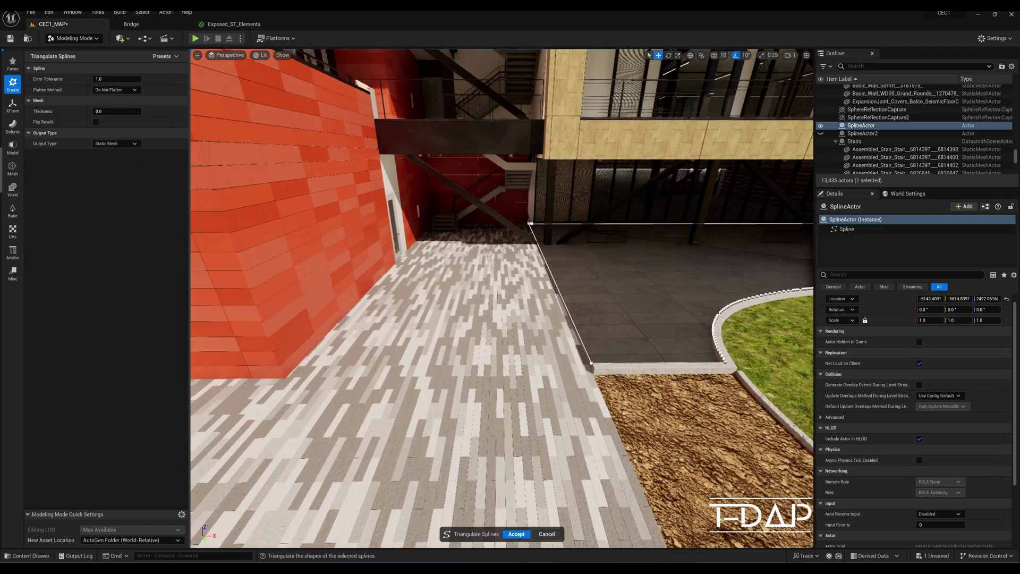
drag(488, 255, 483, 199)
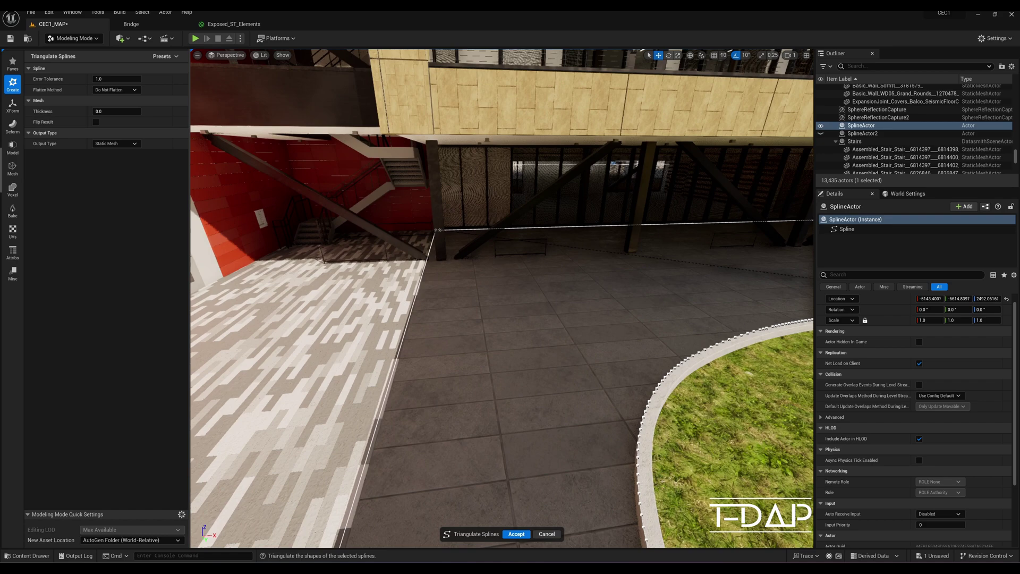
right_drag(483, 199, 477, 183)
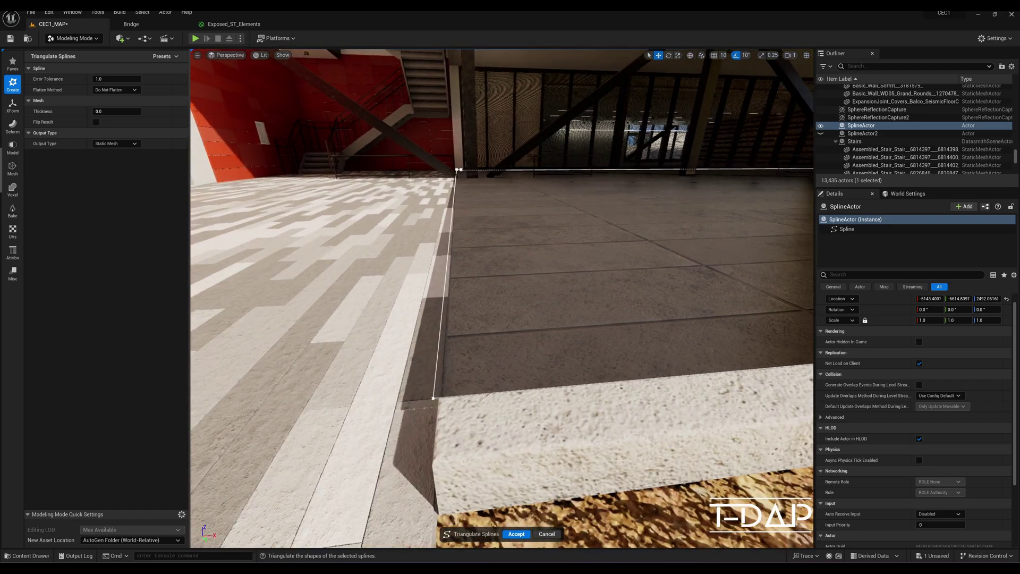
mouse_move(485, 293)
right_down()
mouse_move(571, 293)
mouse_move(451, 299)
mouse_move(480, 290)
mouse_move(477, 283)
right_up()
drag(480, 308, 481, 311)
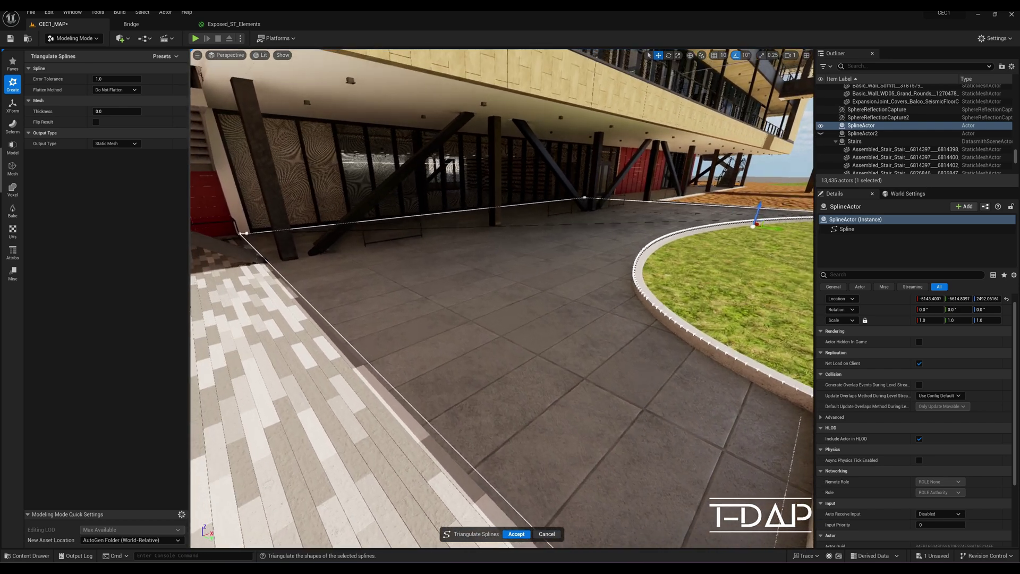
click(516, 535)
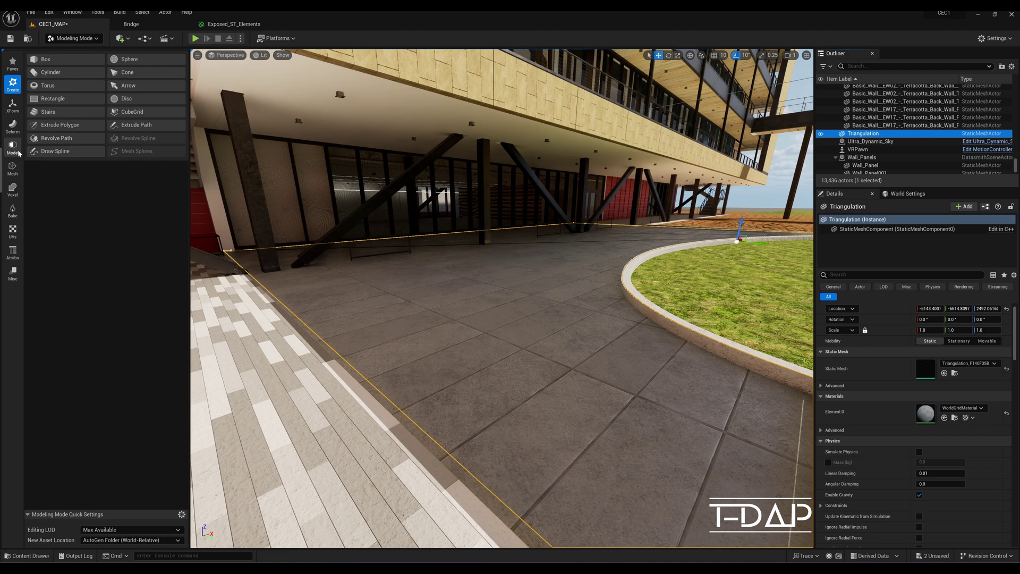
- Select all triangles of the new floor mesh with Tri Select, flip their normals and accept the edit
click(12, 168)
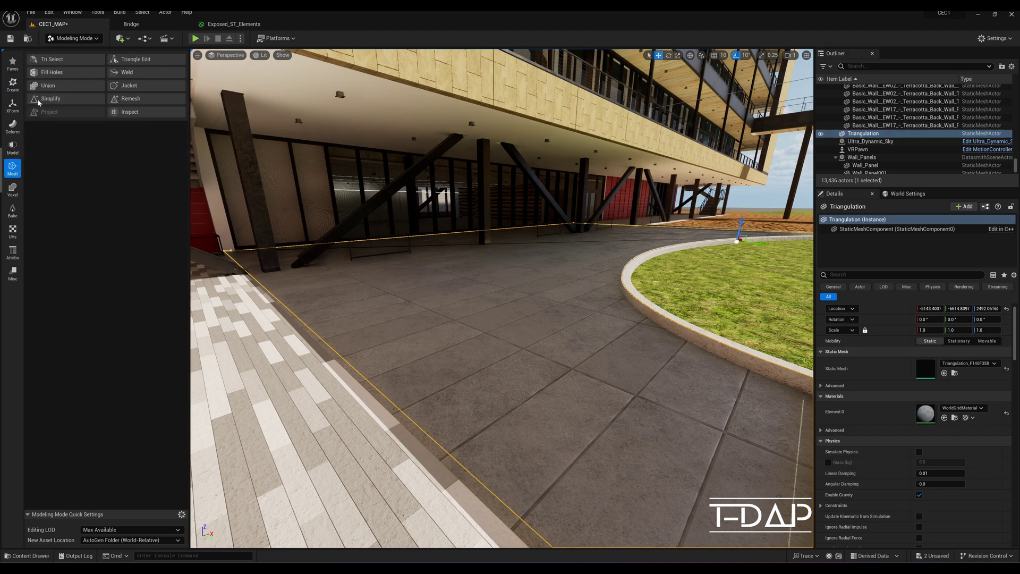
click(72, 60)
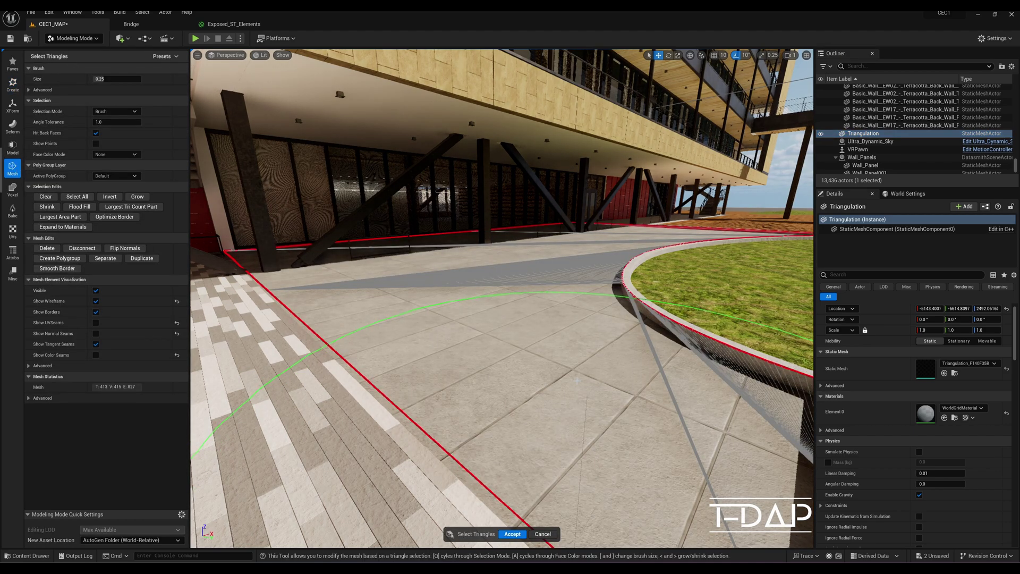
click(83, 201)
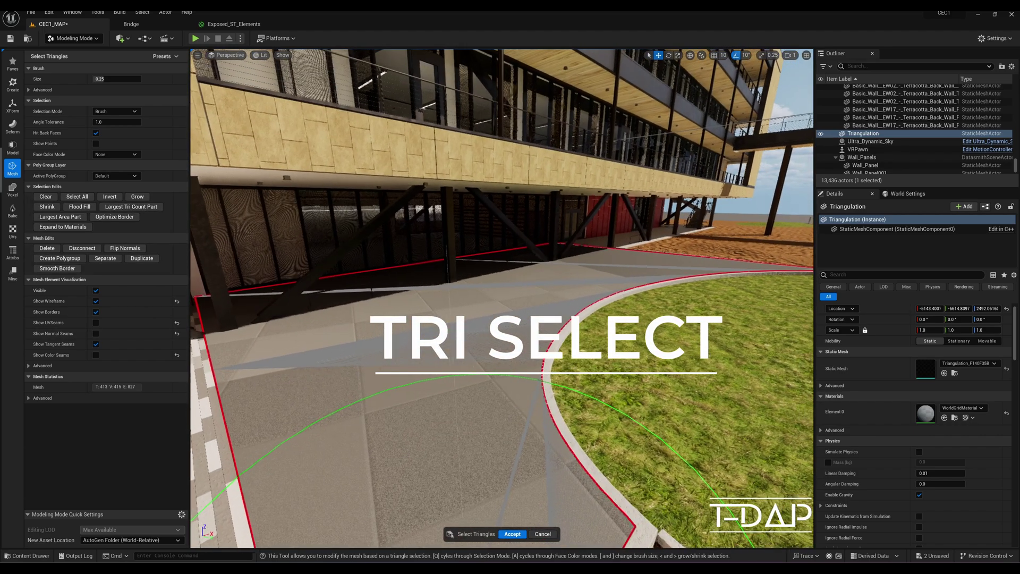
mouse_move(630, 377)
right_down()
mouse_move(542, 396)
mouse_move(630, 377)
right_up()
mouse_move(563, 325)
right_down()
mouse_move(691, 325)
mouse_move(564, 346)
mouse_move(564, 411)
right_up()
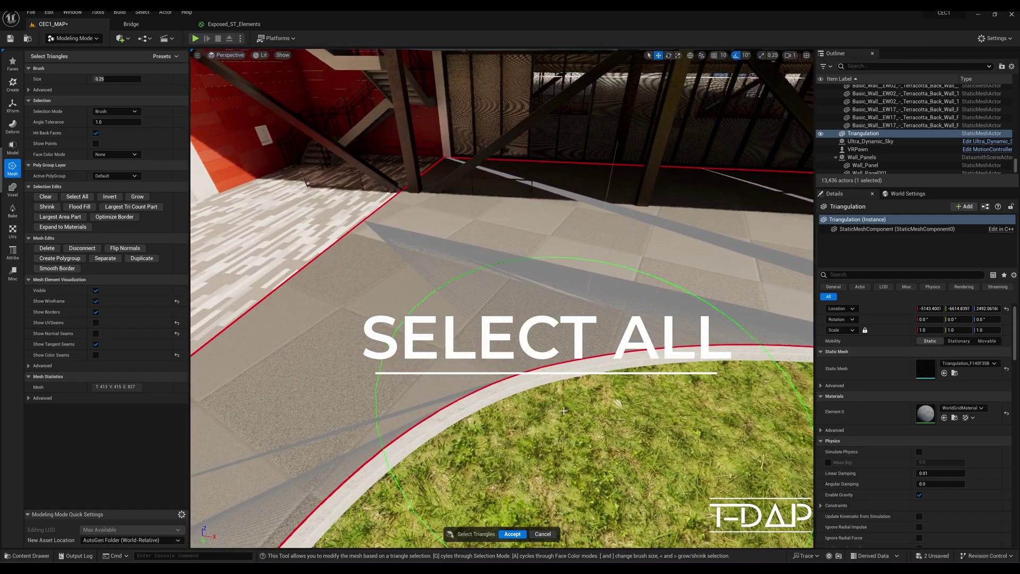
click(511, 534)
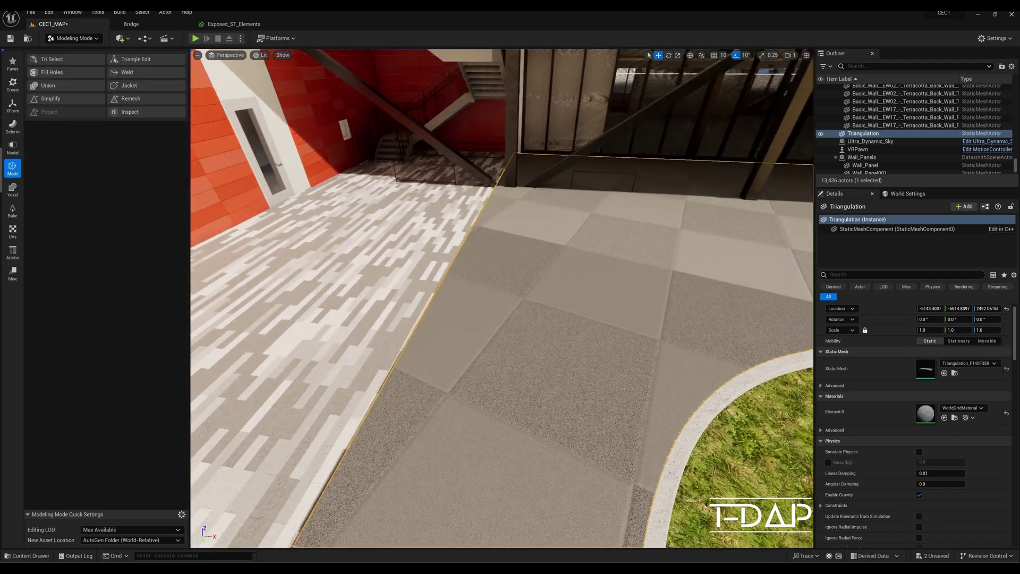
- Project UVs onto the new floor mesh with the Plane projection type on UV channel 0 and accept
right_drag(343, 251, 453, 219)
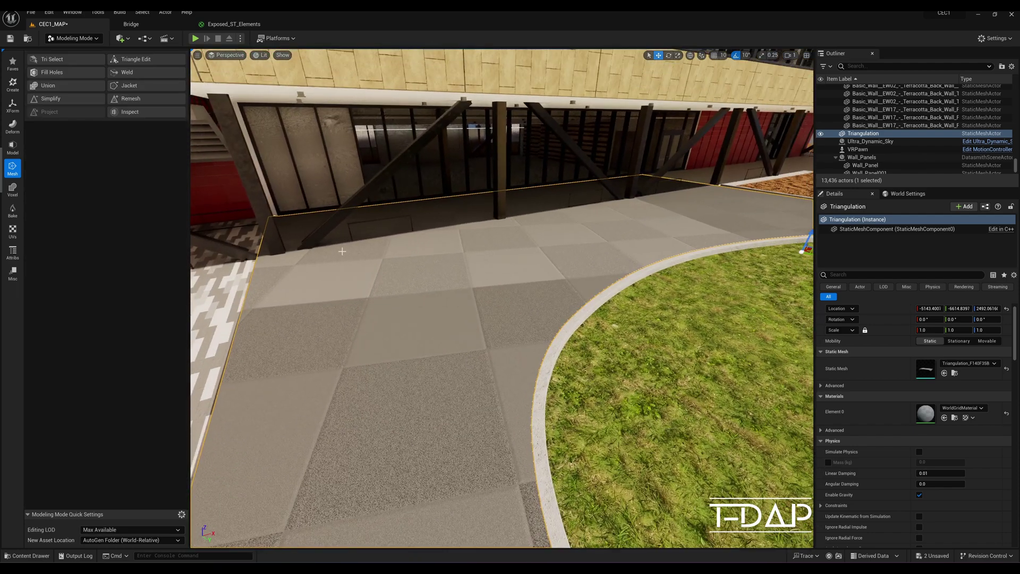
click(12, 230)
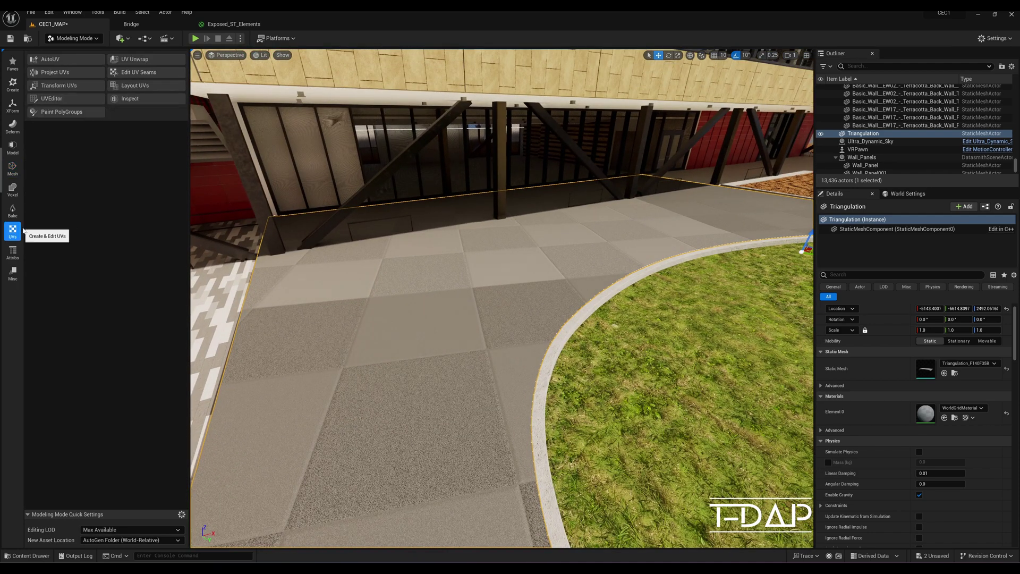
click(60, 72)
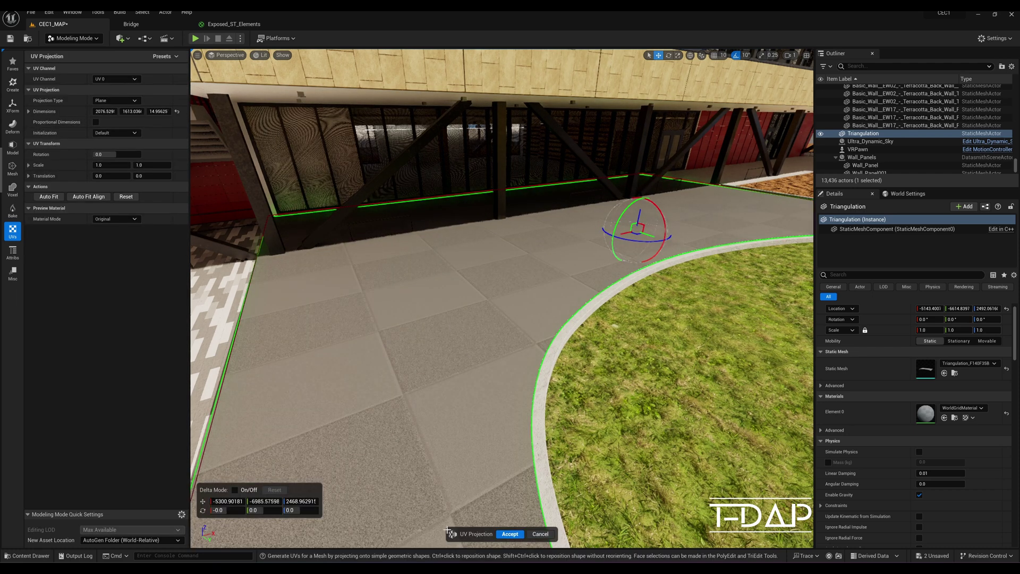
click(511, 535)
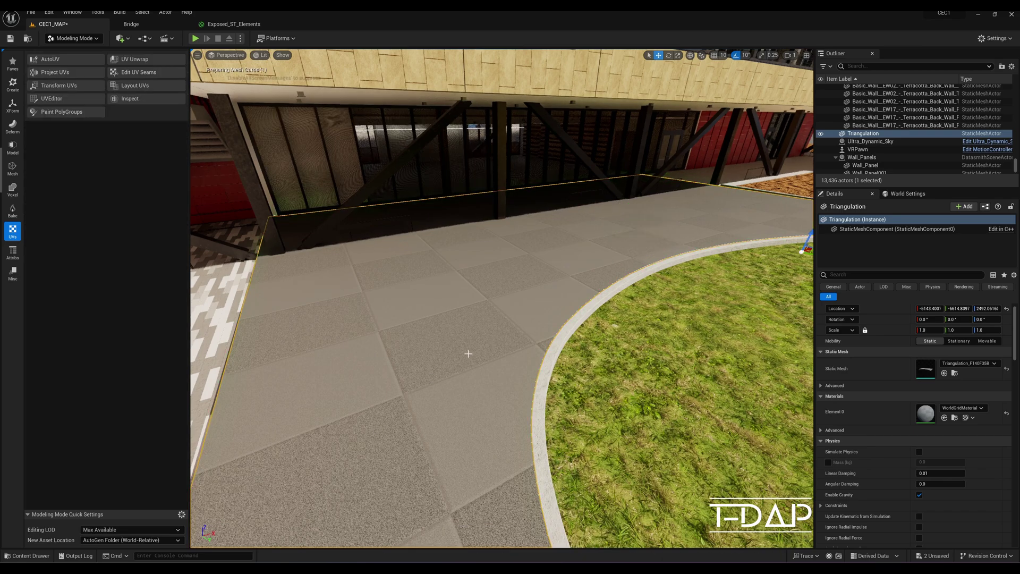
- Leave Modeling mode and return to Selection mode with the new floor mesh still selected
right_drag(502, 298, 463, 301)
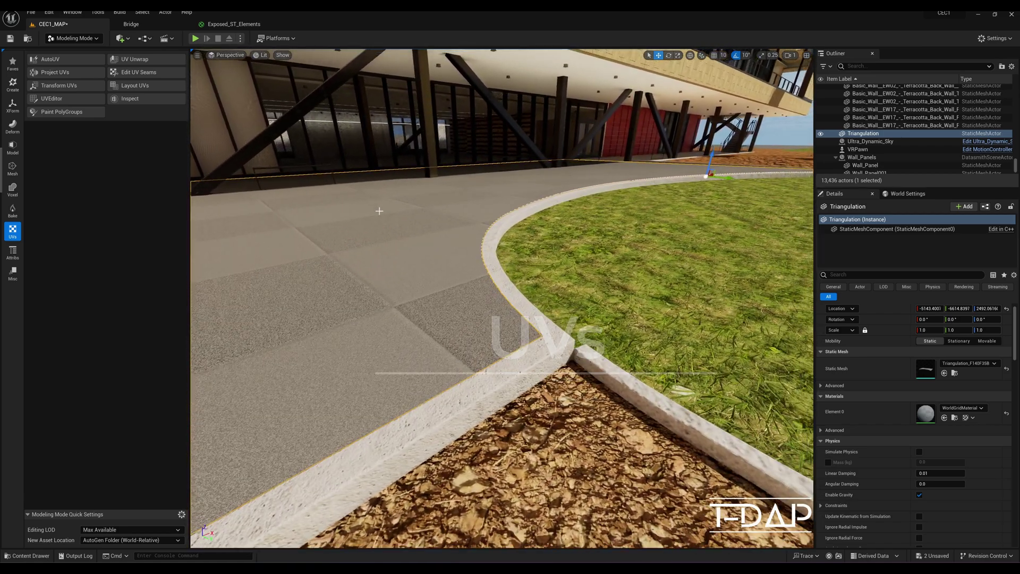
click(86, 42)
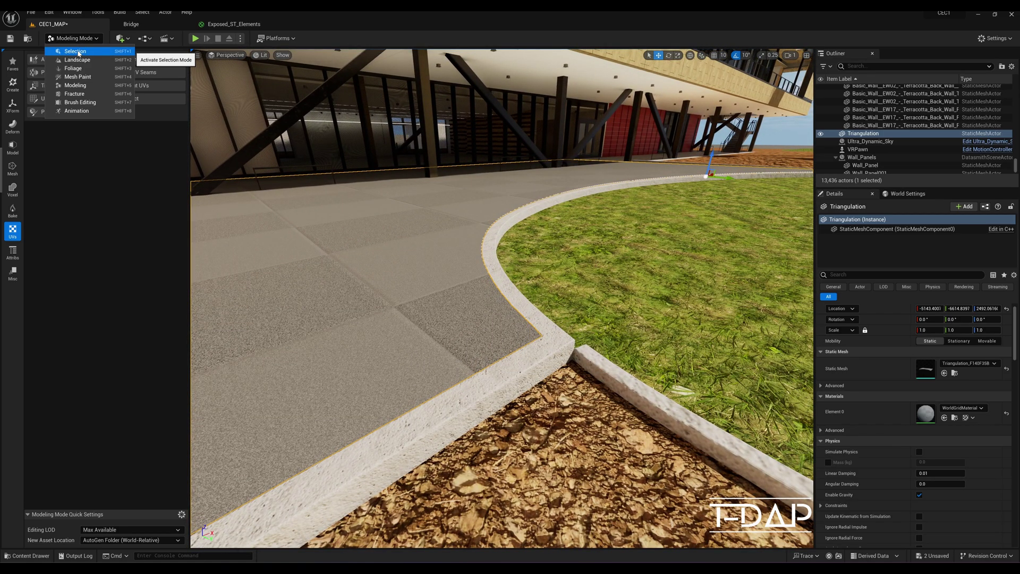
click(79, 51)
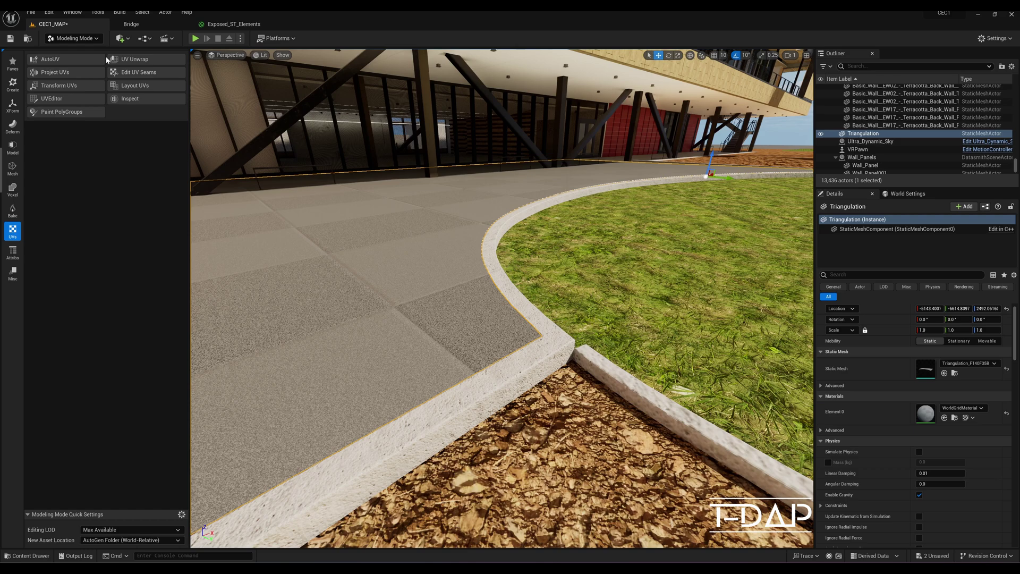
key(shift+1)
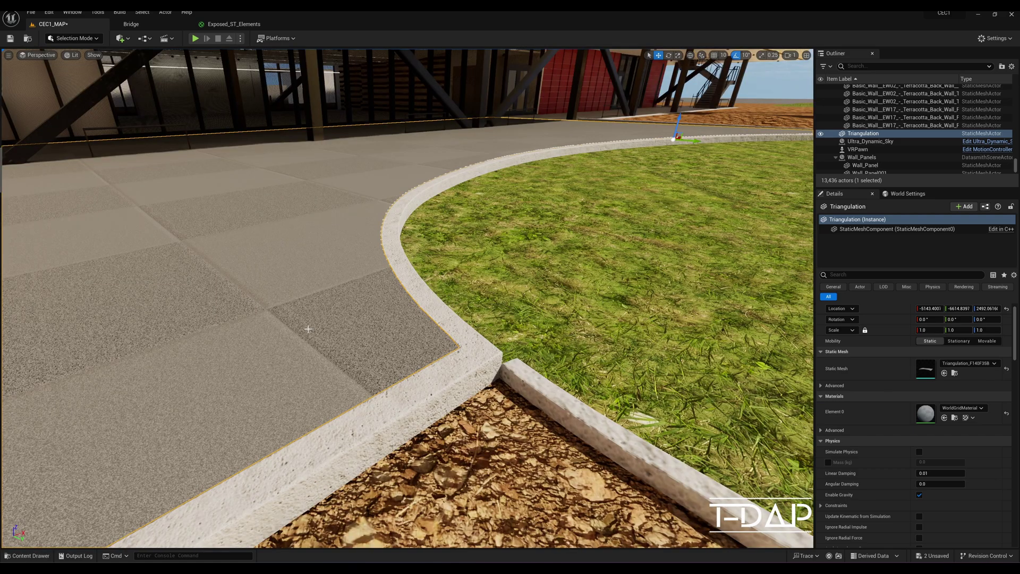
- Inspect the new paver floor around the courtyard, checking its curved lawn edge, the covered area and the border with the striped paving
right_drag(308, 329, 398, 389)
right_drag(322, 355, 425, 326)
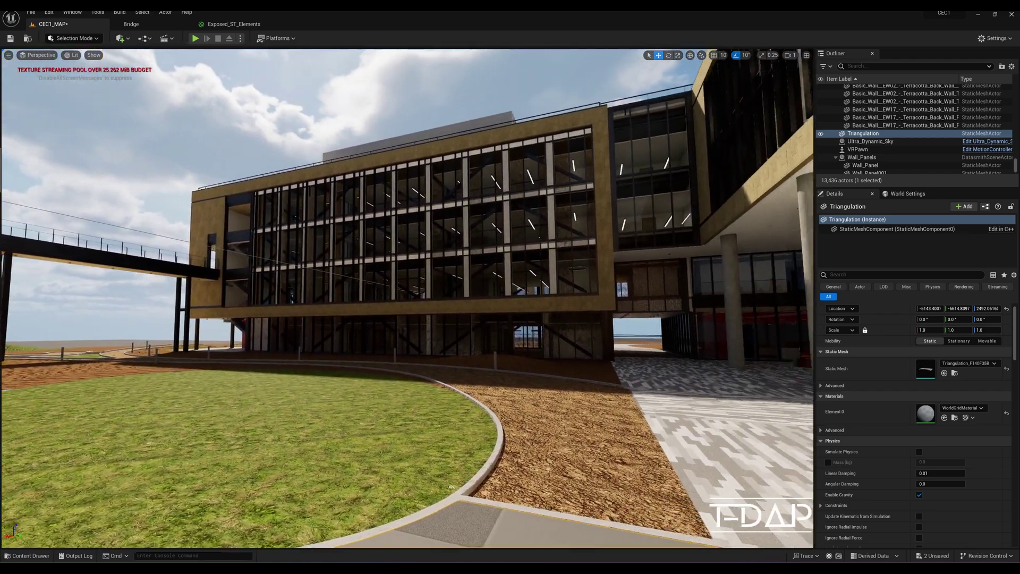
right_drag(408, 298, 537, 215)
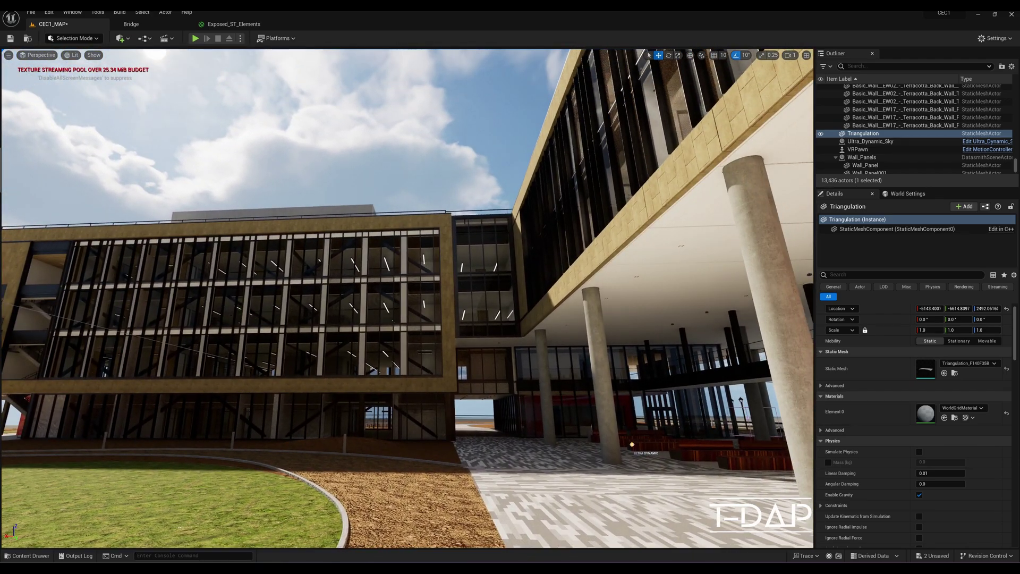
right_drag(408, 298, 633, 355)
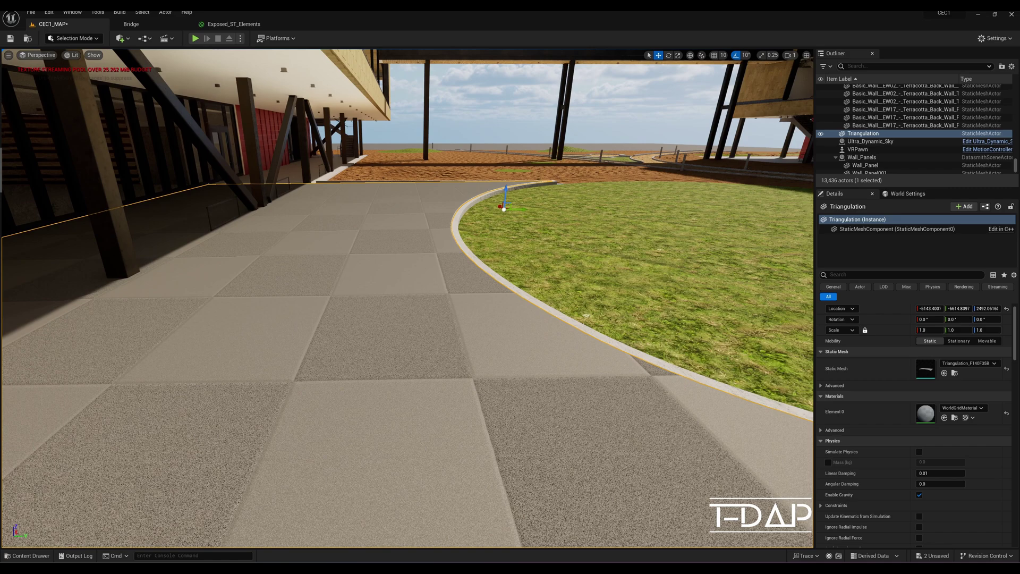
key(w)
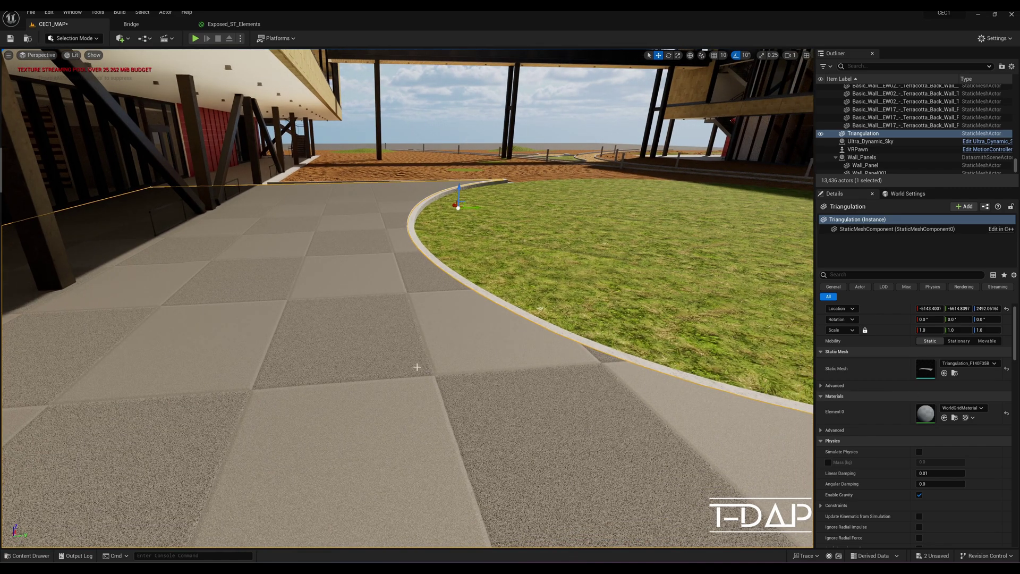
right_drag(417, 367, 215, 348)
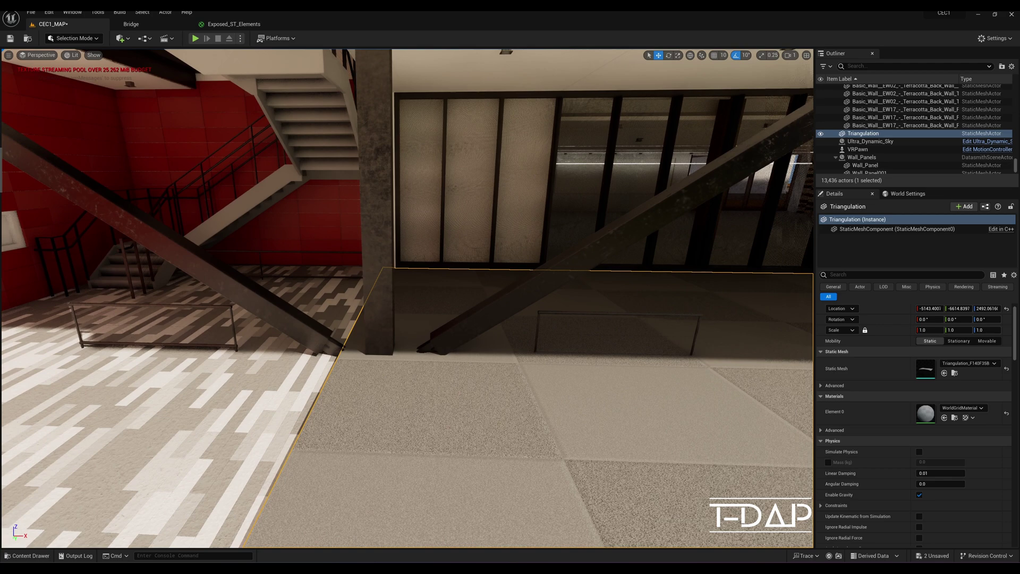
right_drag(408, 298, 442, 303)
key(d)
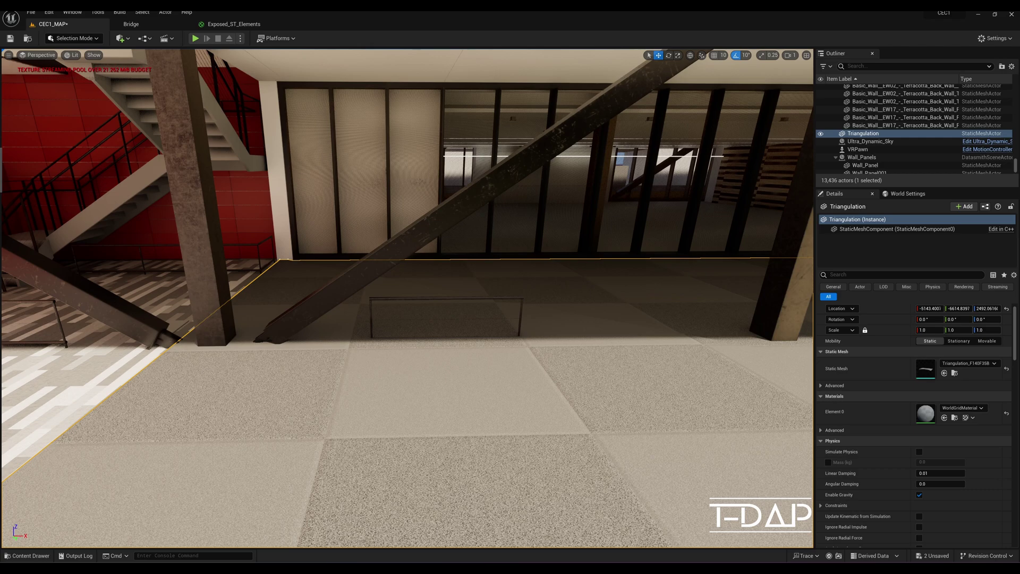
key(a)
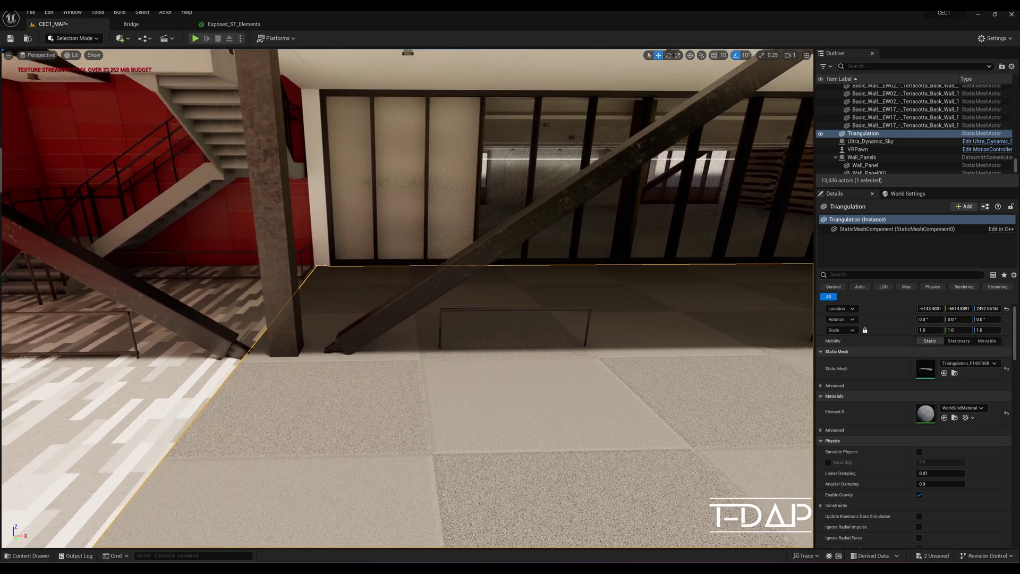